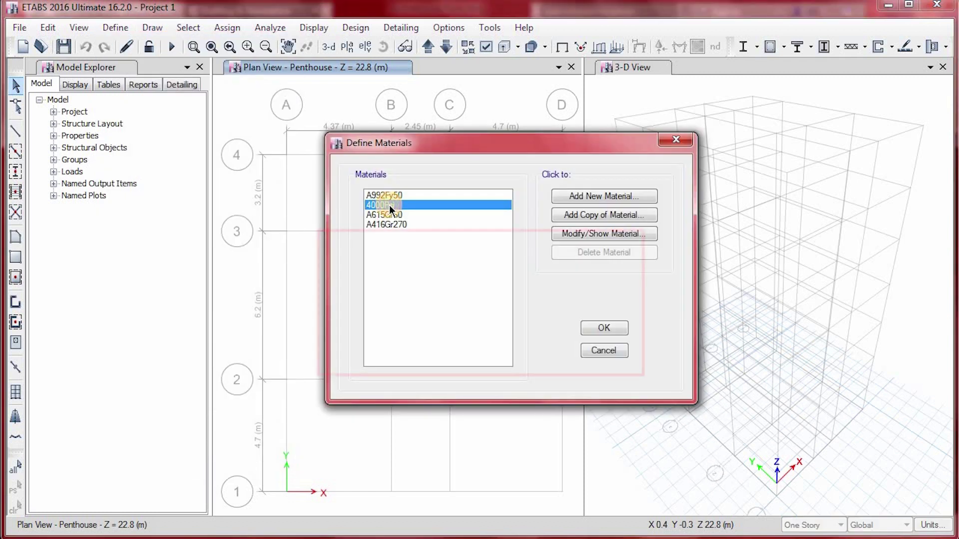
Open the 4000Psi concrete material's properties and rename it Fc'=30MPa.
click(608, 235)
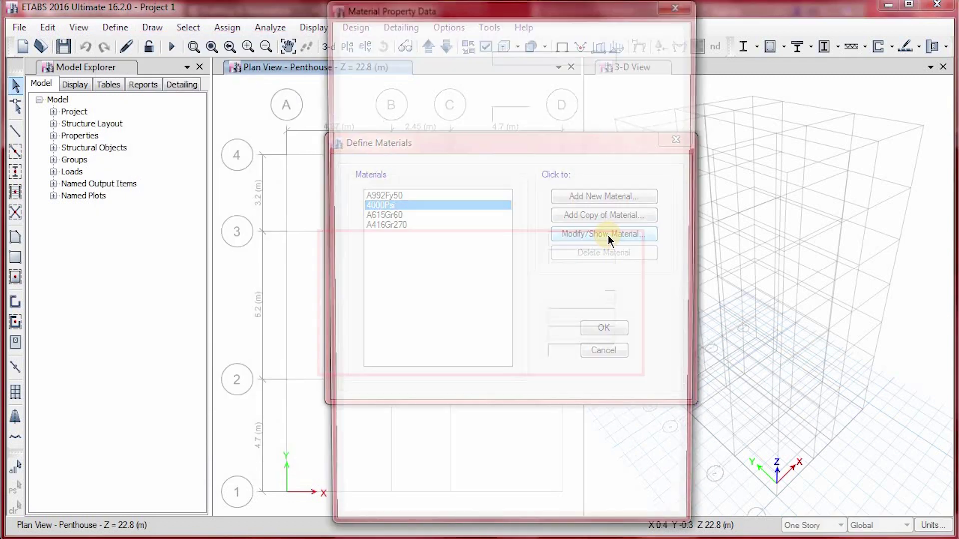
drag(456, 44, 441, 44)
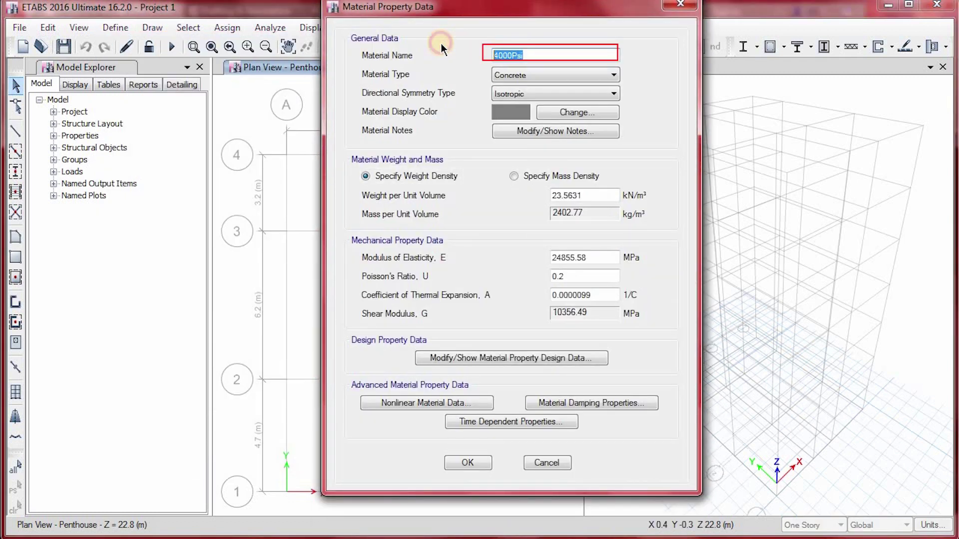
text(Fc'=30MPa)
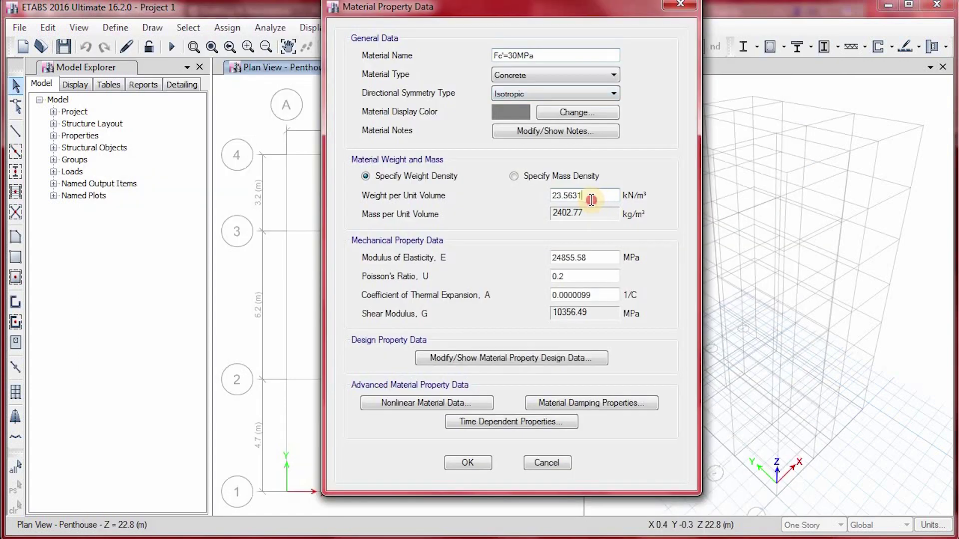
Set the concrete's weight per unit volume to 24 kN/m³ and its modulus of elasticity to 4700*30^0.5 MPa.
drag(594, 195, 517, 197)
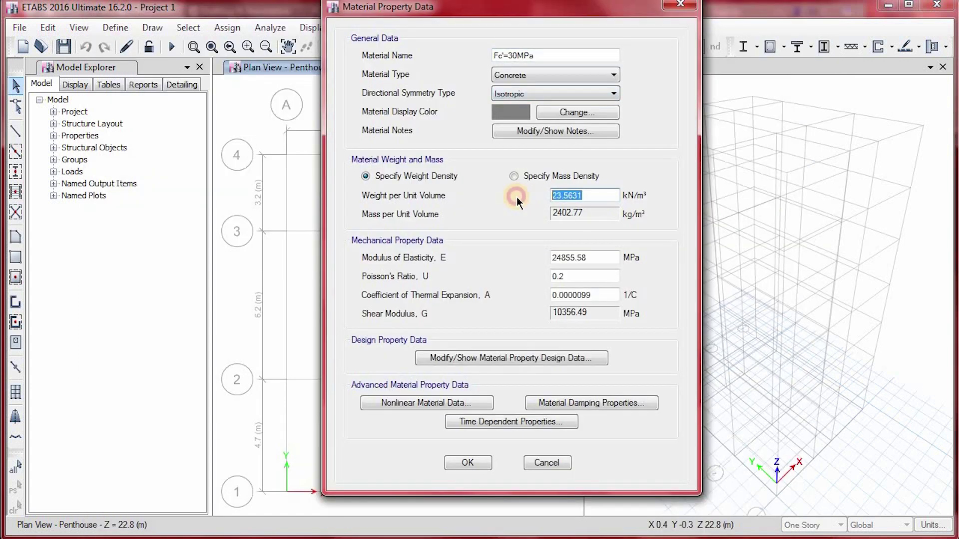
text(24)
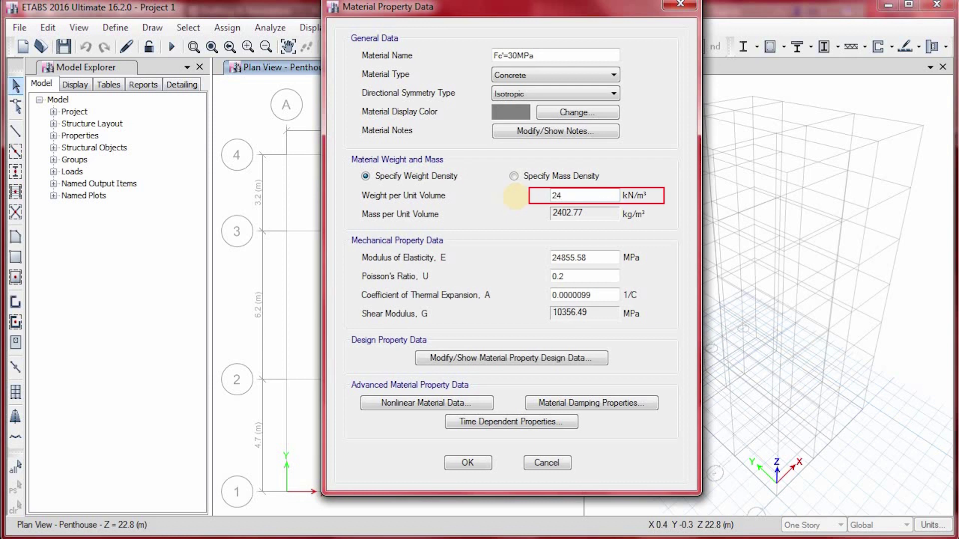
drag(600, 257, 518, 255)
text(4700*30)
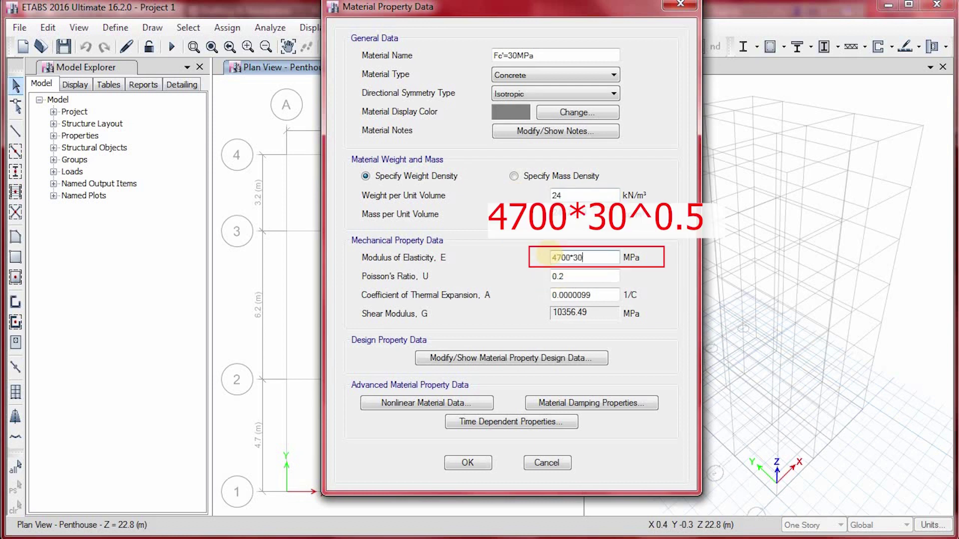
text(^0.5)
Set the Fc'=30MPa material's specified compressive strength to 30 MPa in its design data and accept the material.
click(520, 360)
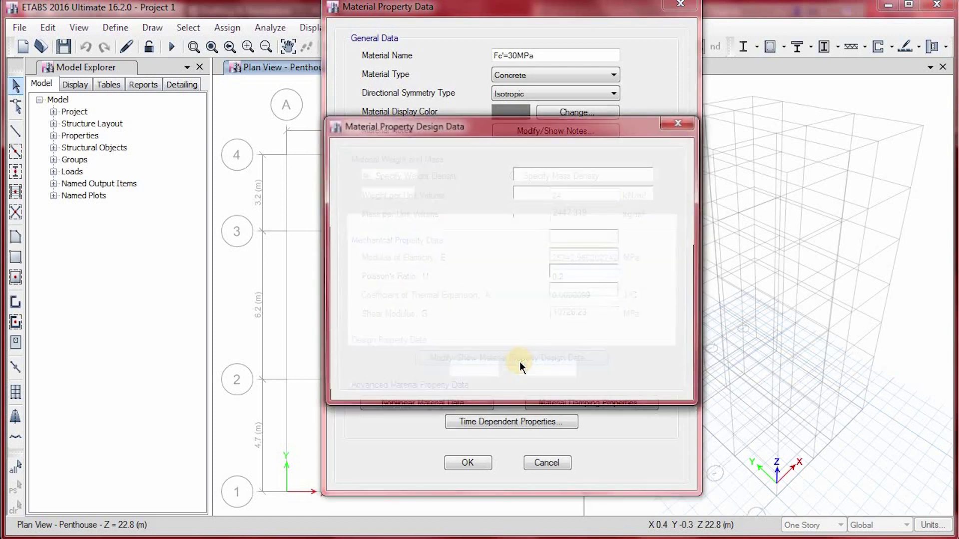
drag(575, 240, 551, 237)
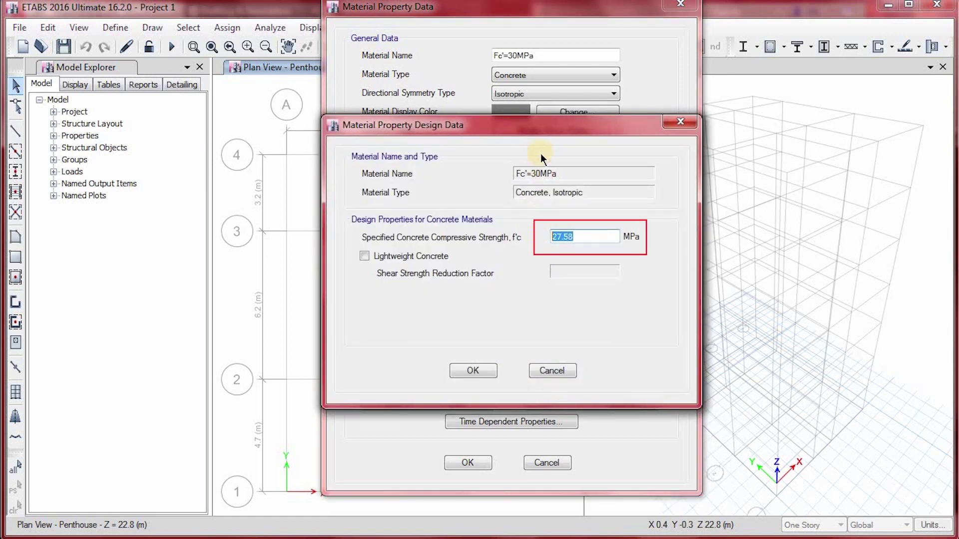
text(30)
click(474, 370)
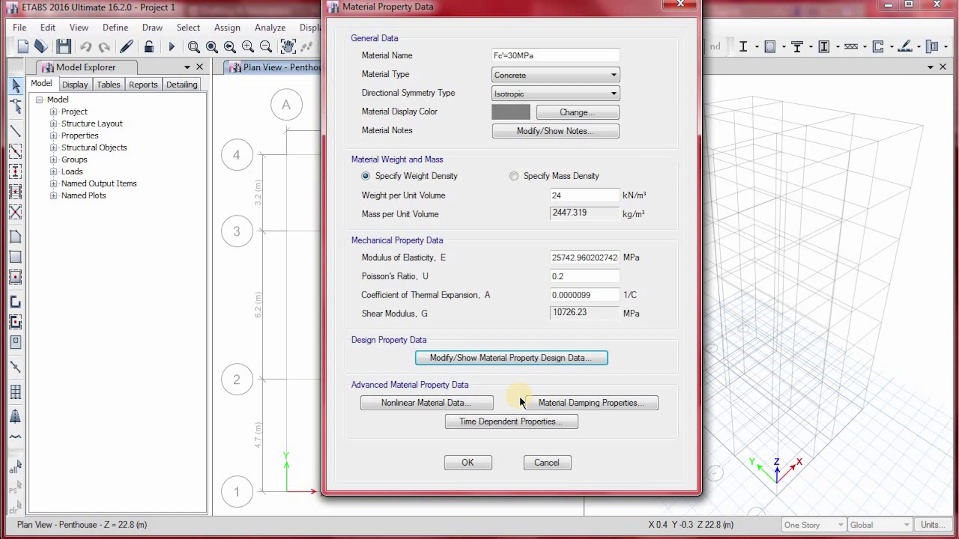
click(471, 462)
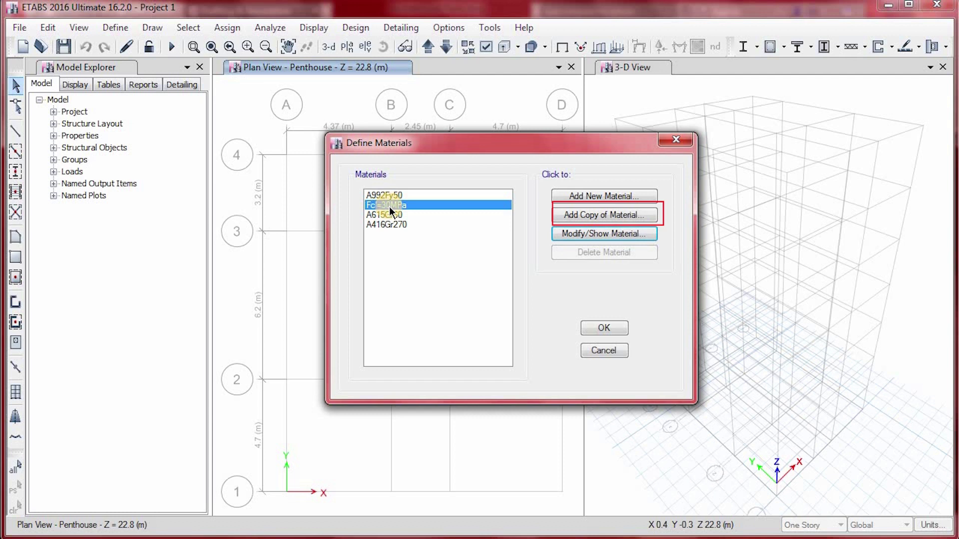
Add a copy of the Fc'=30MPa material and name it Fc'=25MPa.
click(583, 214)
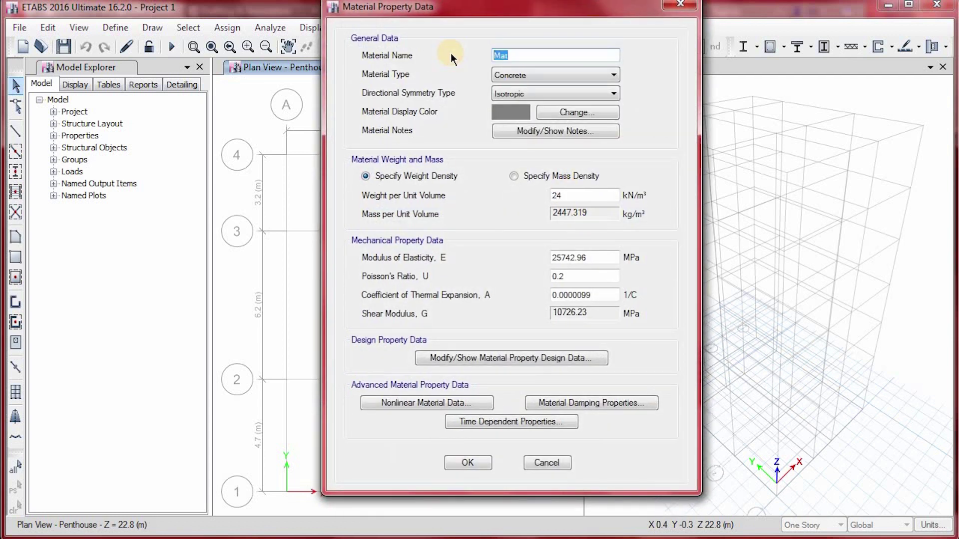
text(Fc)
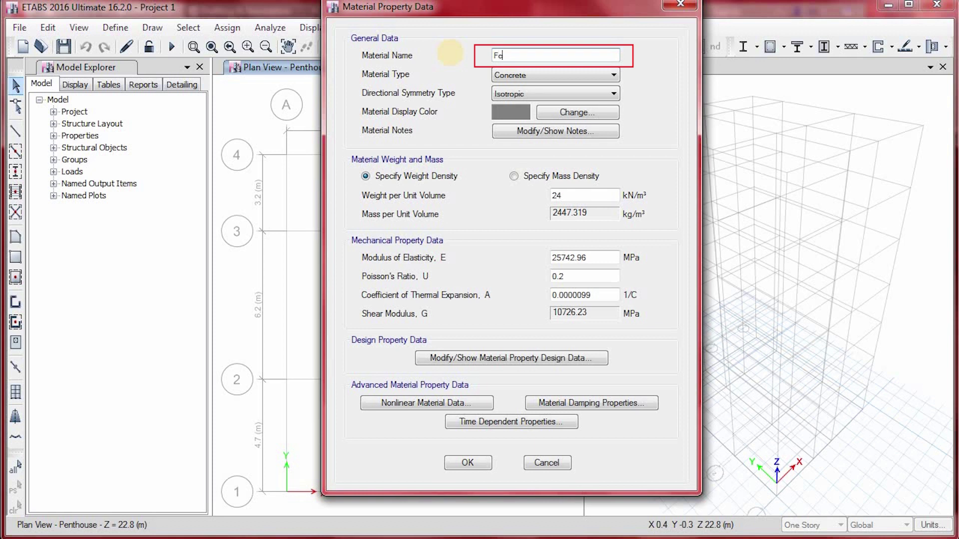
text('=25MPa)
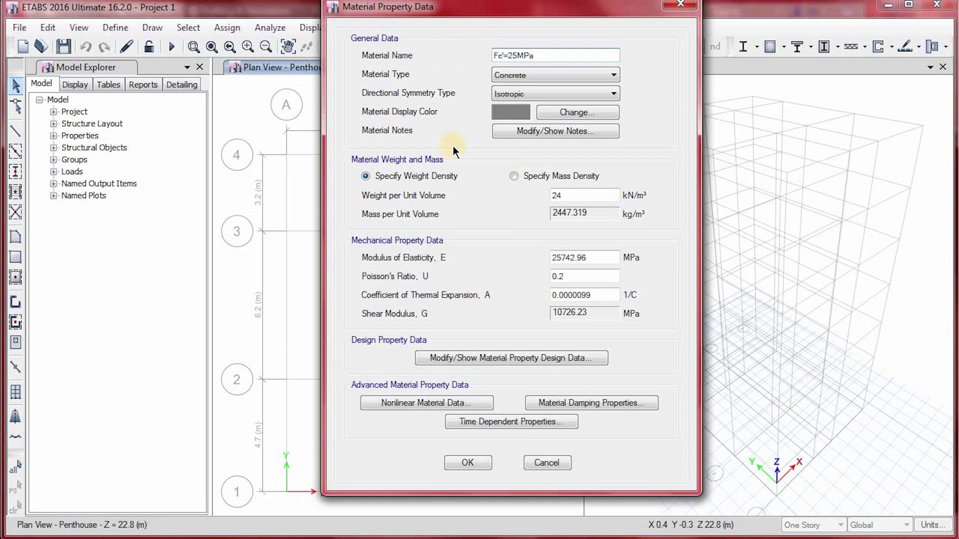
Give the Fc'=25MPa concrete a modulus of elasticity of 4700*25^0.5 MPa and a compressive strength of 25 MPa, and accept it.
drag(601, 258, 511, 258)
text(4700)
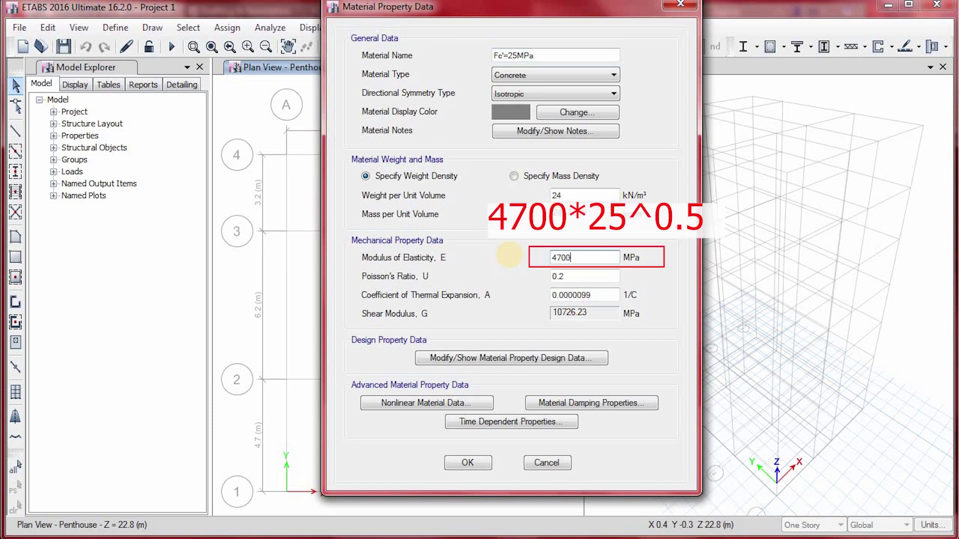
text(*25^0.5)
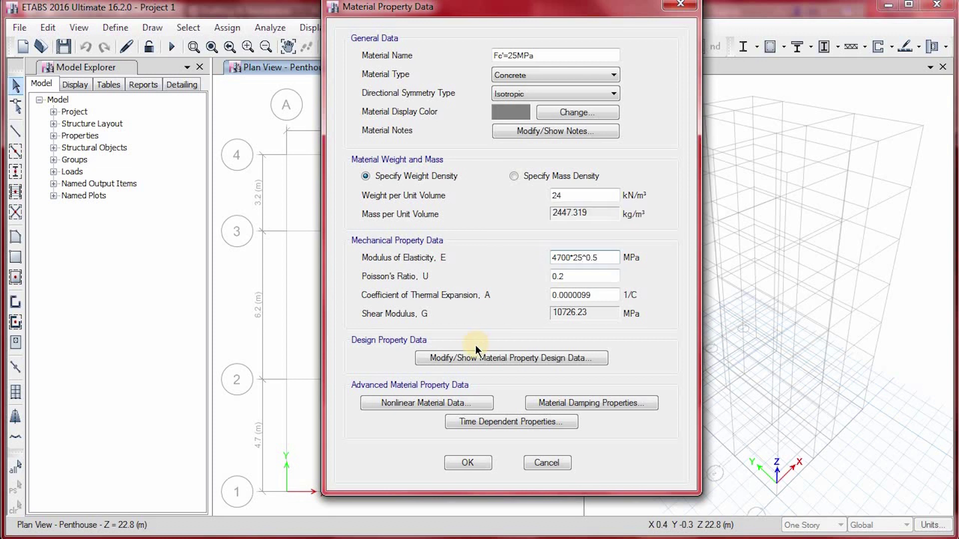
click(478, 362)
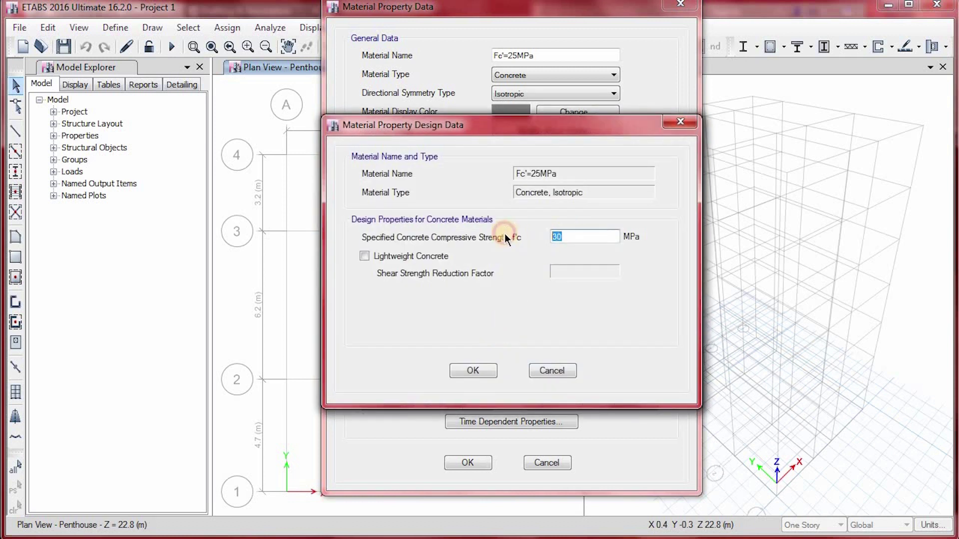
text(25)
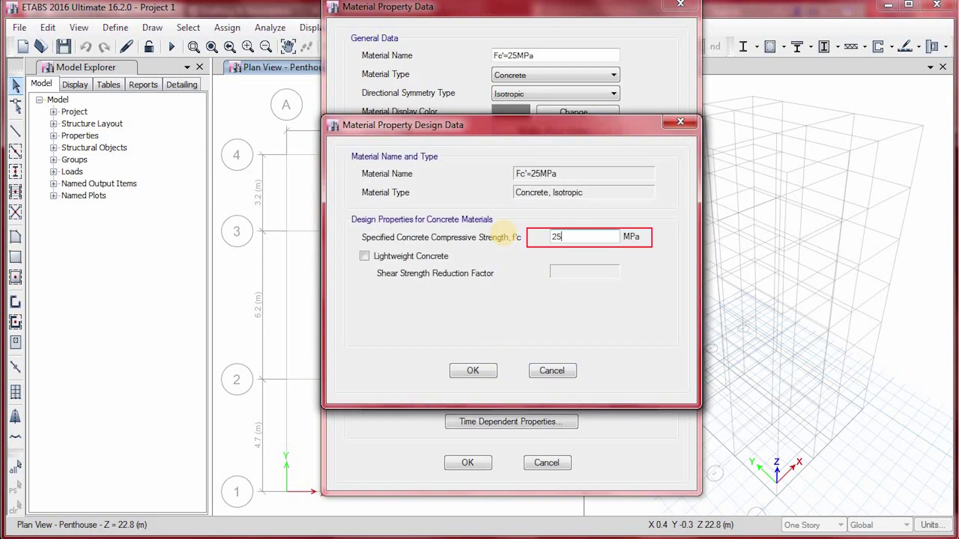
click(478, 367)
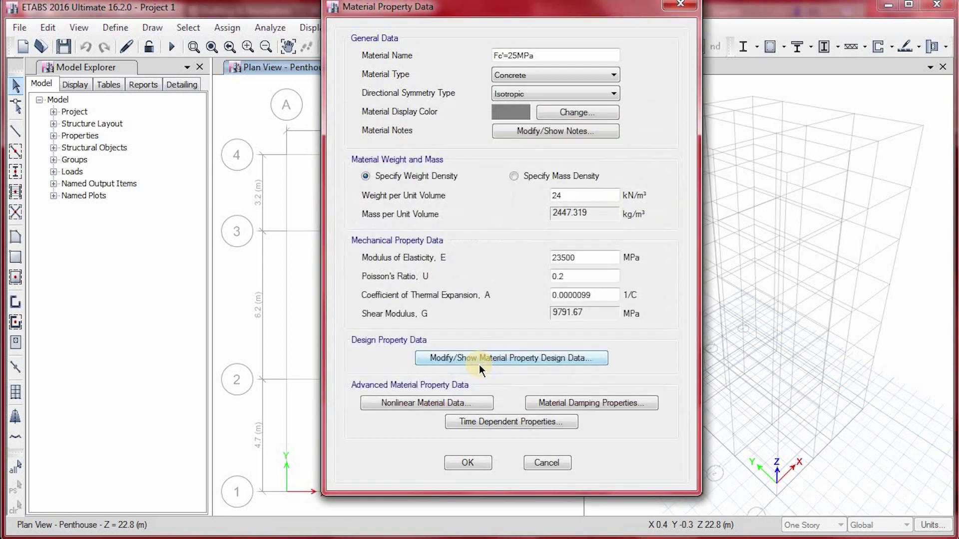
click(479, 460)
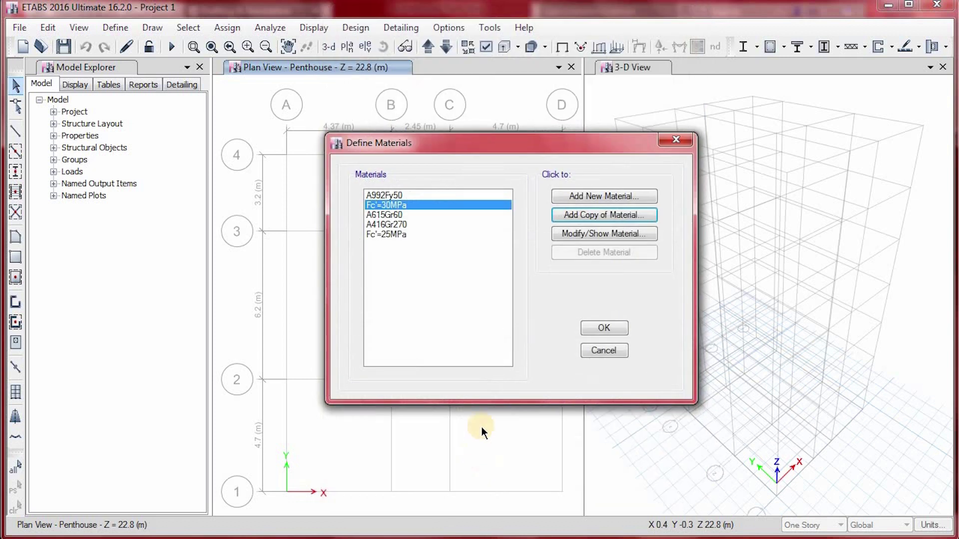
Open the A615Gr60 rebar material's properties and rename it Fy=420.
click(398, 234)
click(395, 206)
click(398, 215)
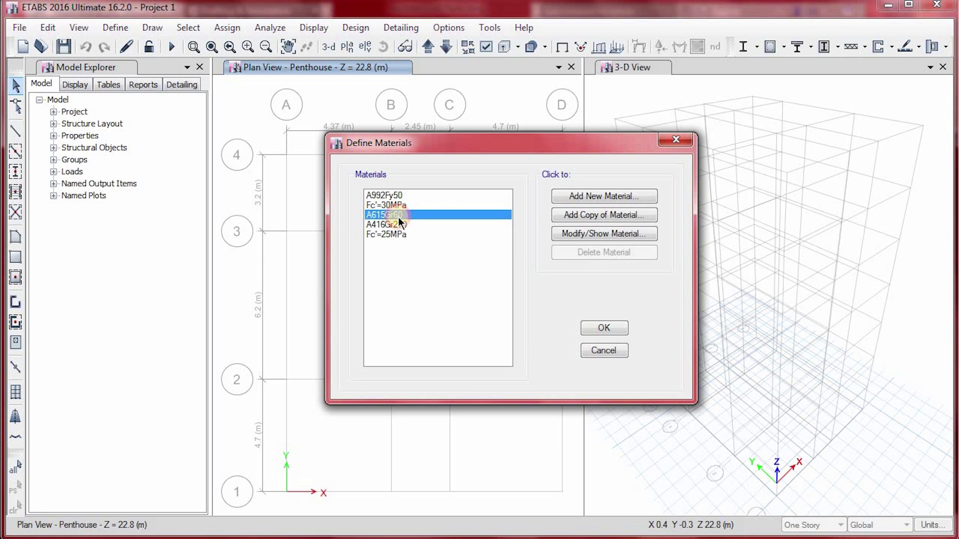
click(586, 238)
double_click(539, 61)
text(Fy=420)
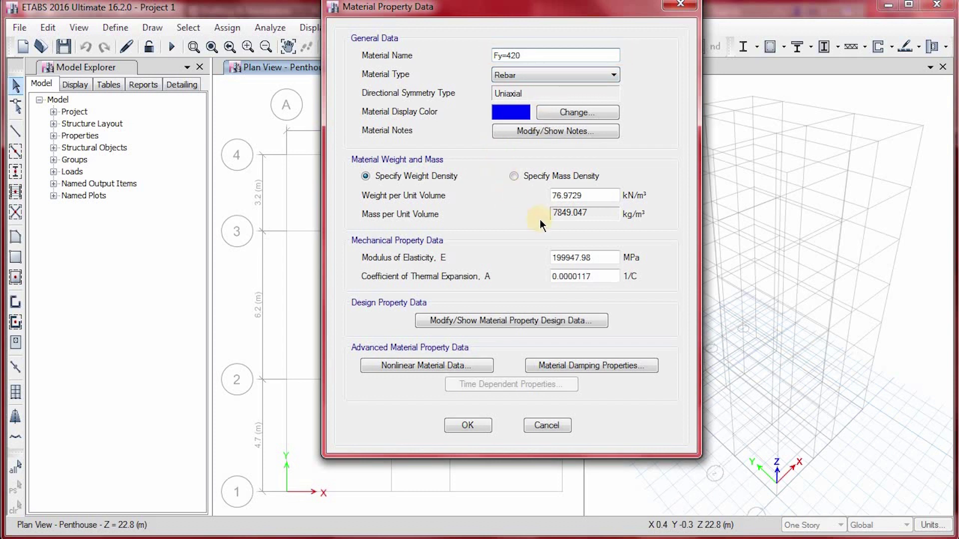
Set the rebar's weight per unit volume to 77 kN/m³ and its modulus of elasticity to 200000 MPa.
drag(584, 196, 514, 192)
text(77)
drag(601, 256, 528, 256)
text(2000)
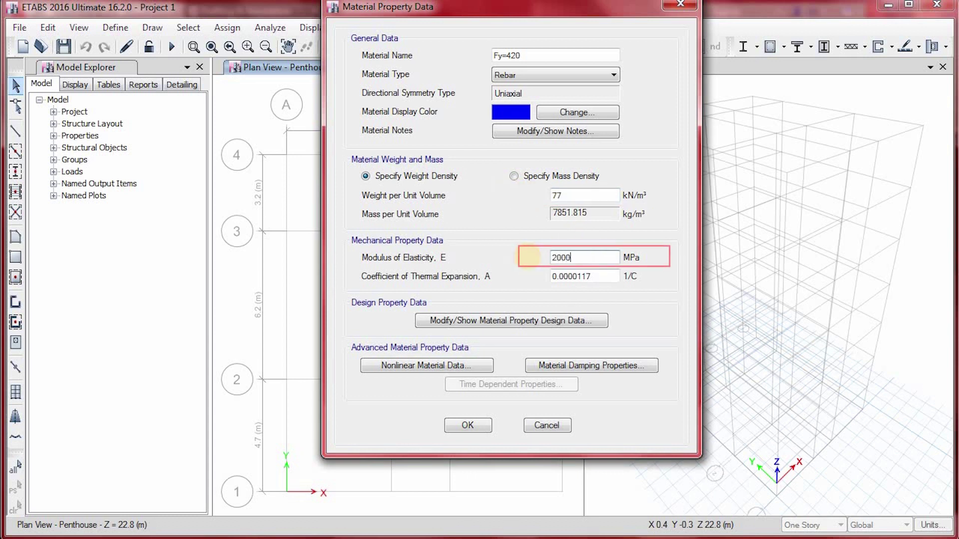
text(00)
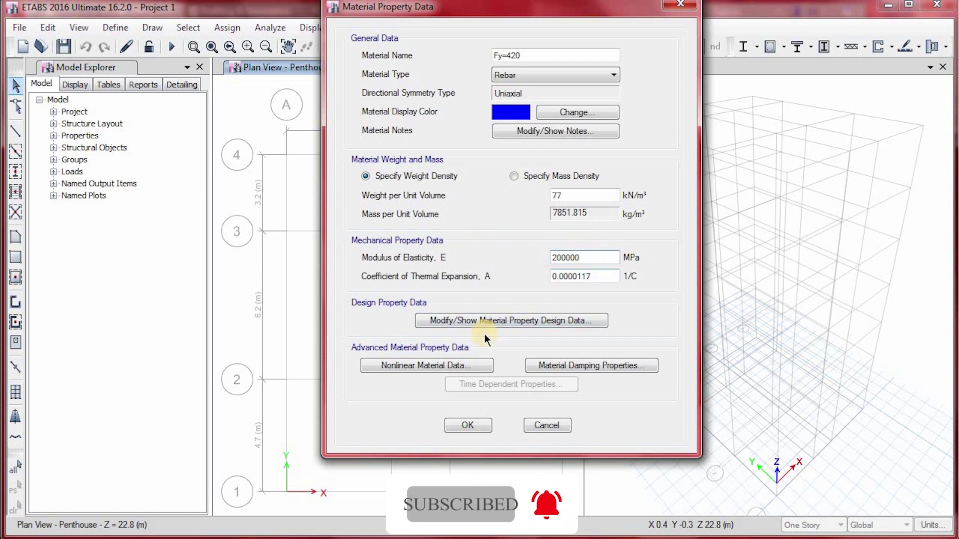
In the rebar's design data, set the minimum yield strength to 420 MPa and the minimum tensile strength to 1.25*420 MPa.
click(481, 321)
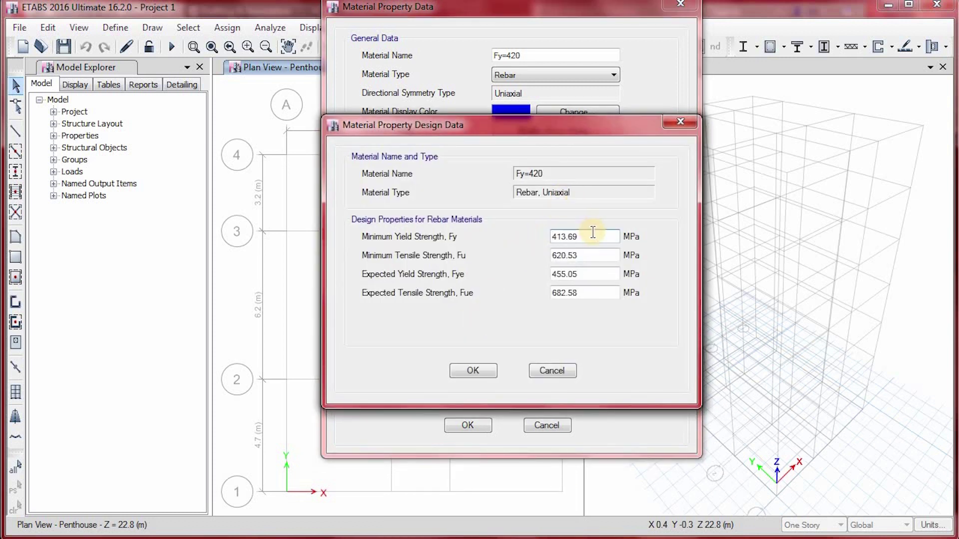
drag(593, 233, 493, 233)
text(420)
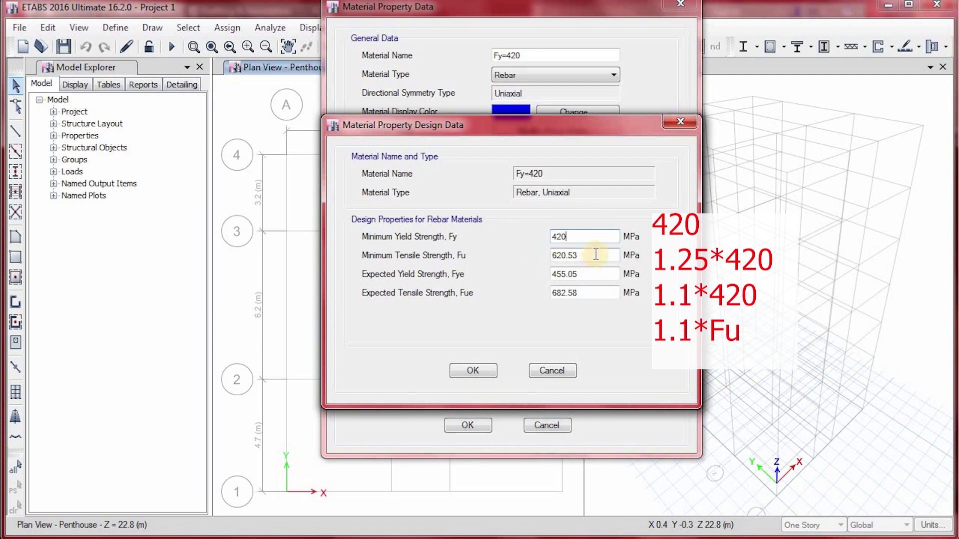
drag(595, 255, 513, 254)
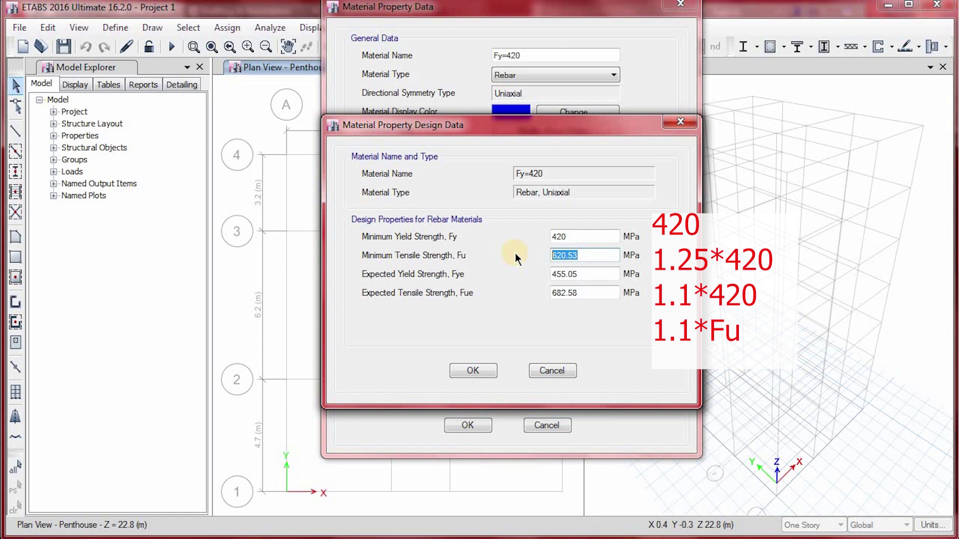
text(1.25*420)
Set the rebar's expected yield strength to 1.1*420 MPa and expected tensile strength to 1.1*525 MPa, and accept the material.
drag(597, 275, 530, 283)
text(1.1*420)
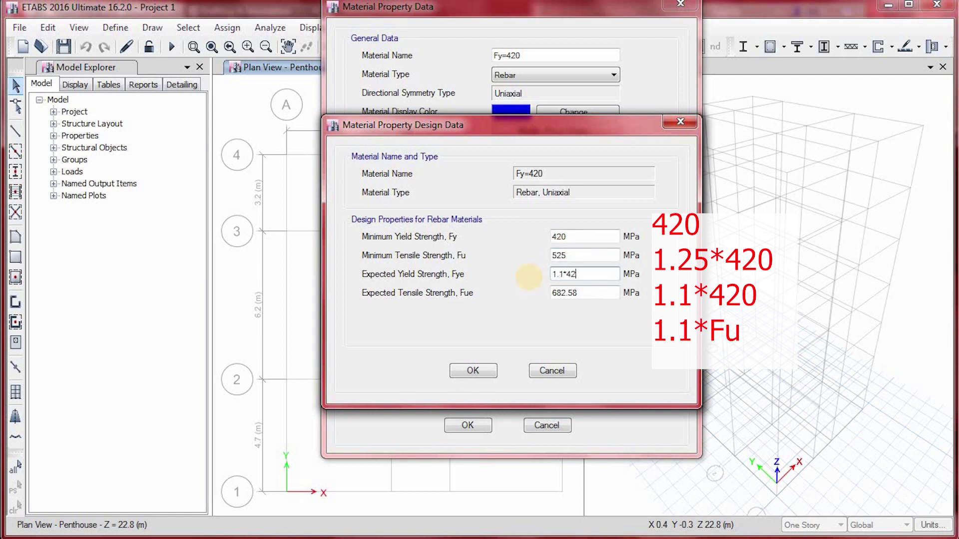
click(584, 291)
drag(583, 291, 517, 287)
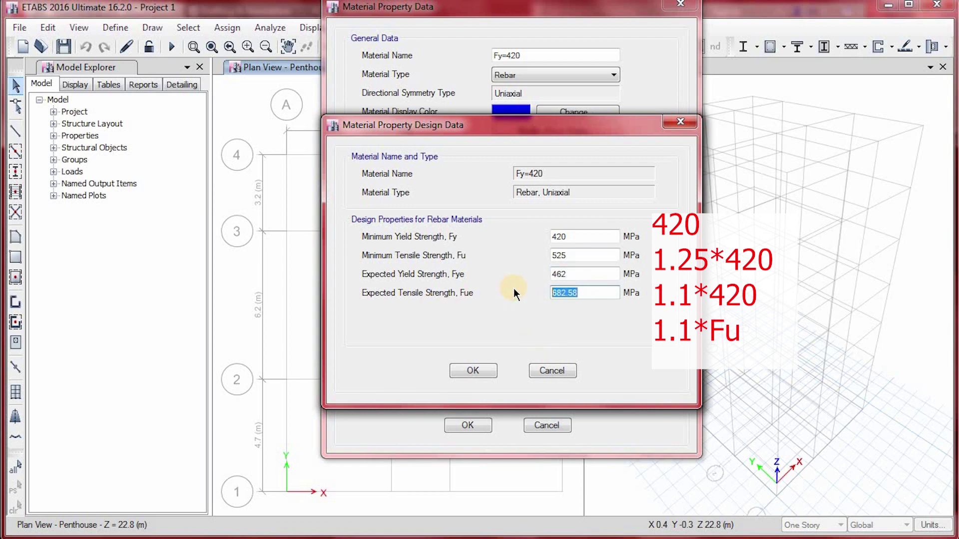
text(1.1*525)
click(569, 274)
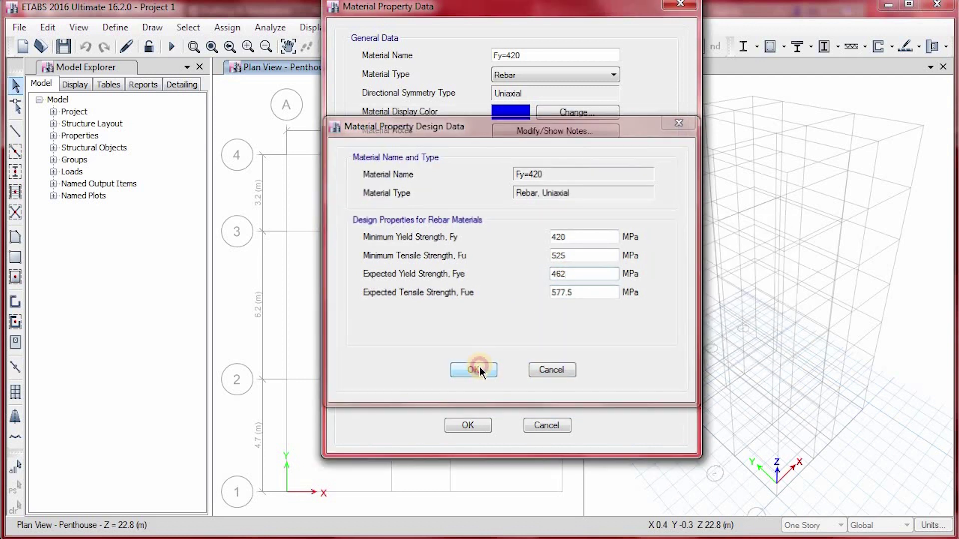
click(480, 369)
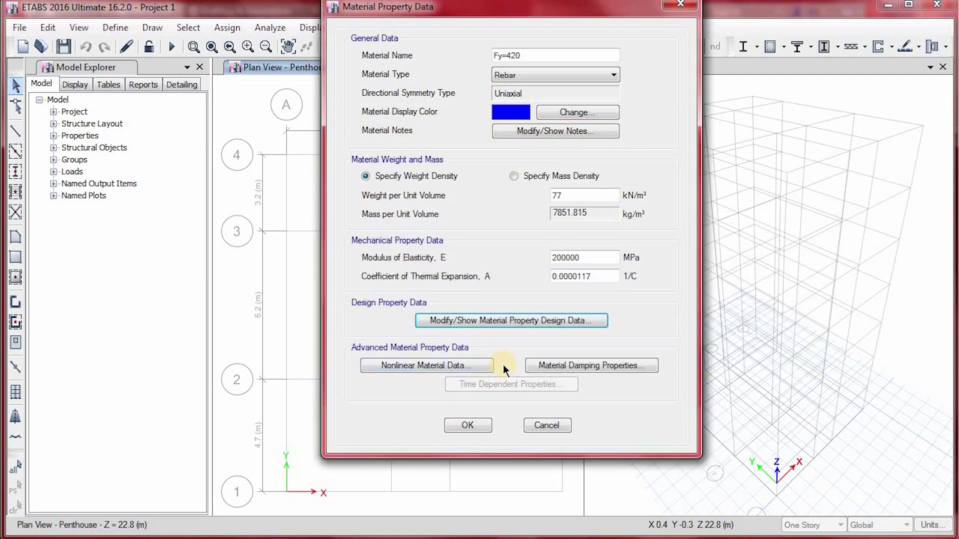
click(475, 425)
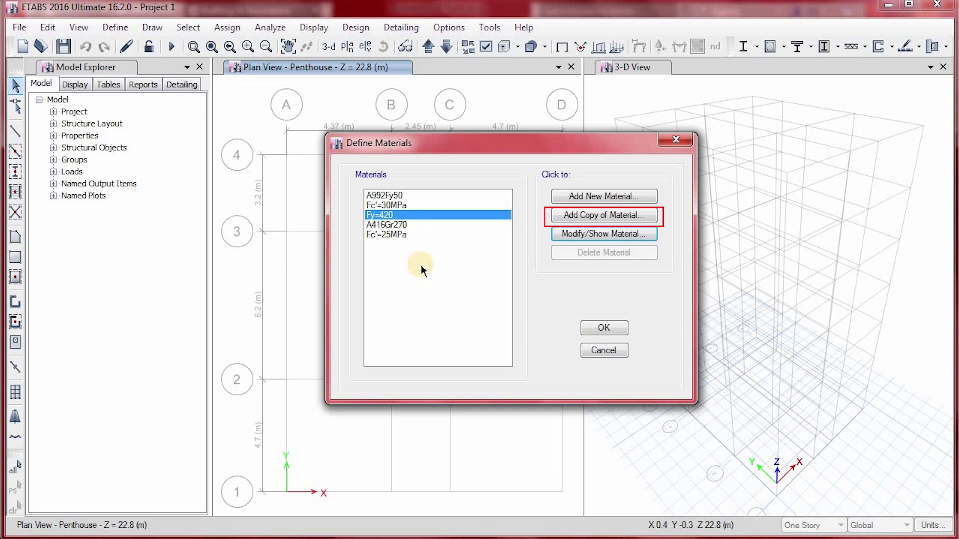
Add a copy of the Fy=420 rebar material and name it Fy=340MPa.
click(590, 217)
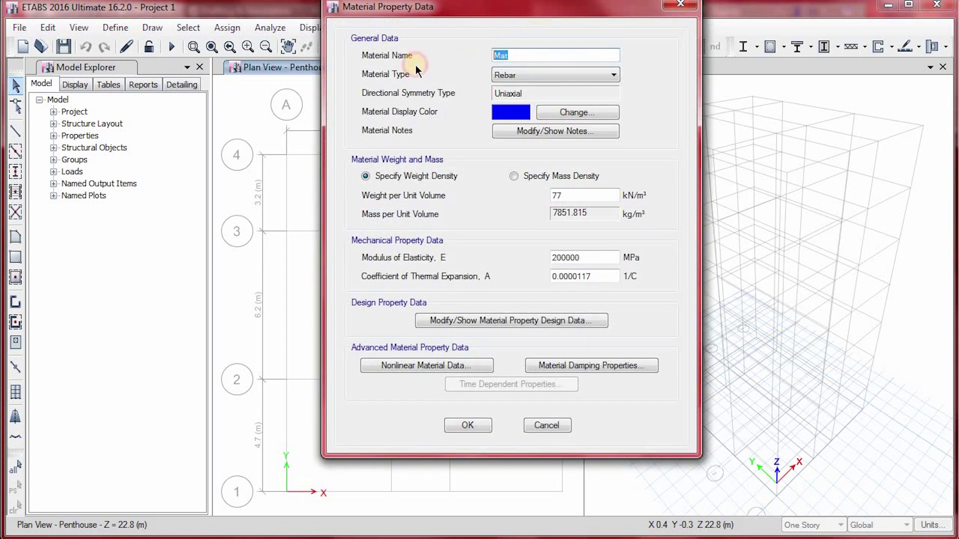
text(Fy=)
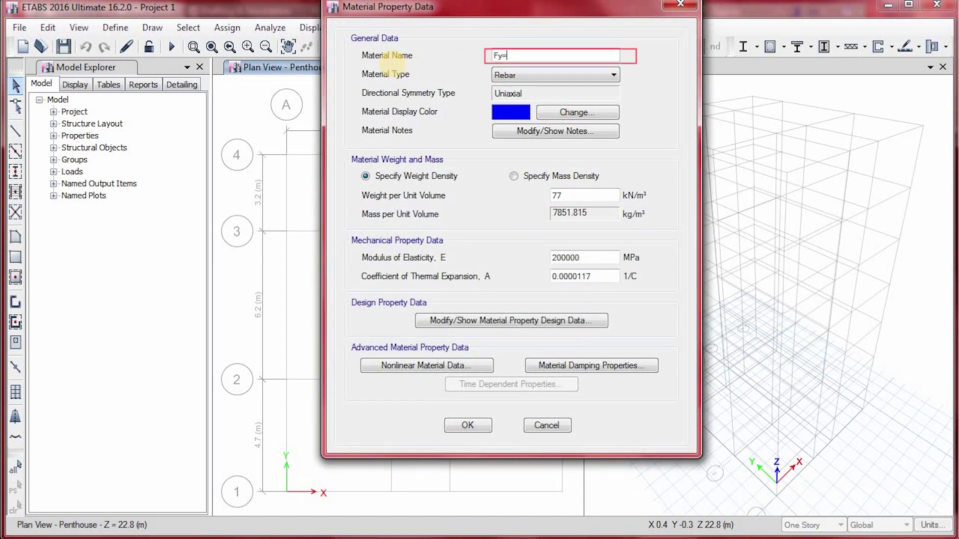
text(340)
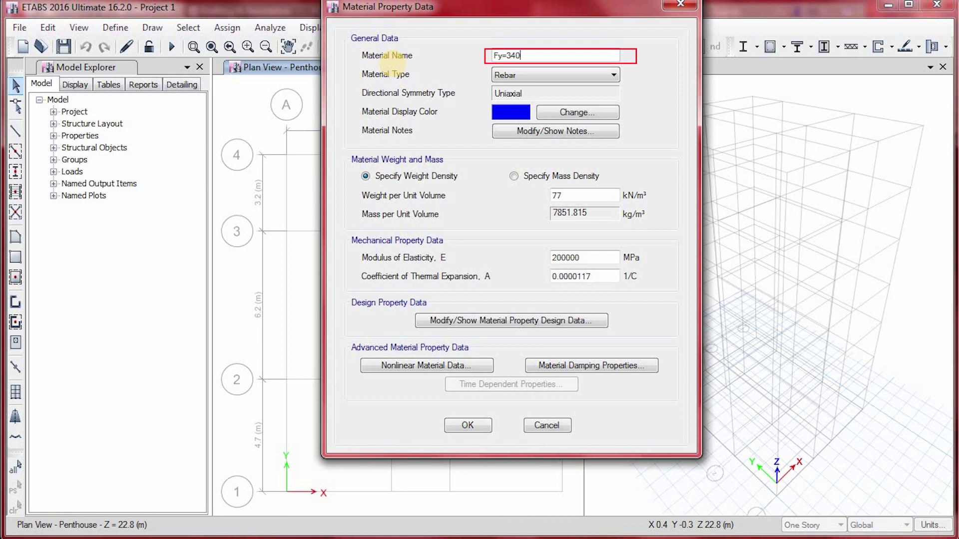
text(MPa)
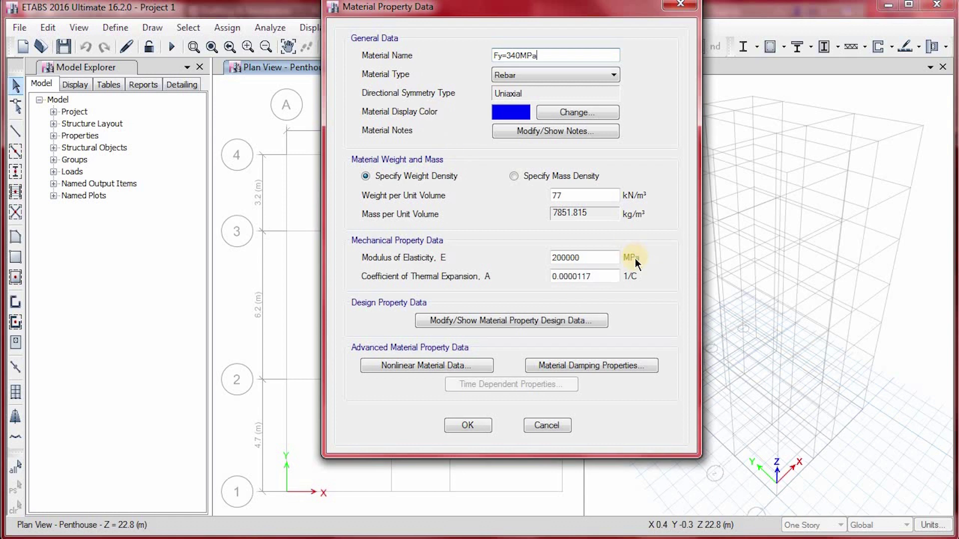
In the Fy=340MPa rebar's design data, set the minimum yield strength to 340 MPa and the minimum tensile strength to 1.25*340 MPa.
click(532, 321)
double_click(582, 237)
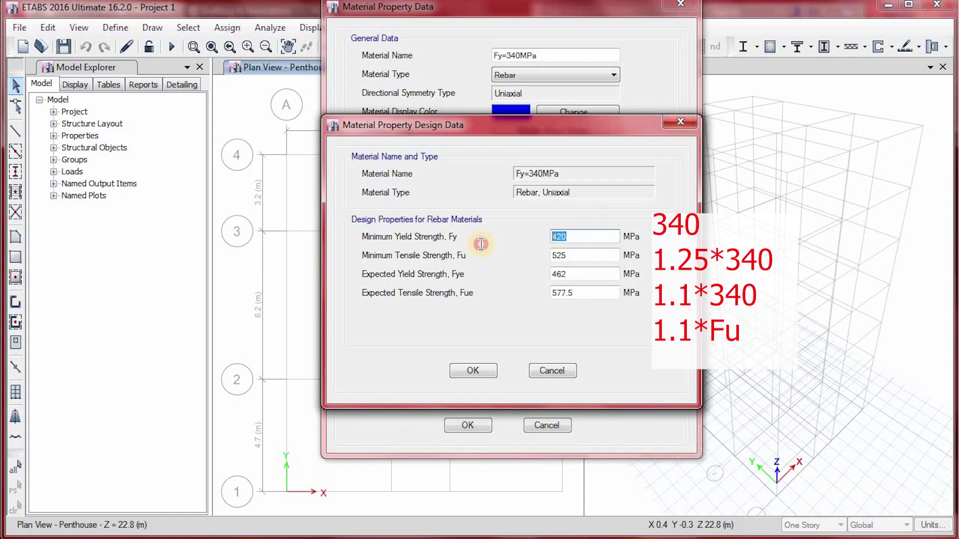
text(4)
key(BackSpace)
text(340)
double_click(557, 255)
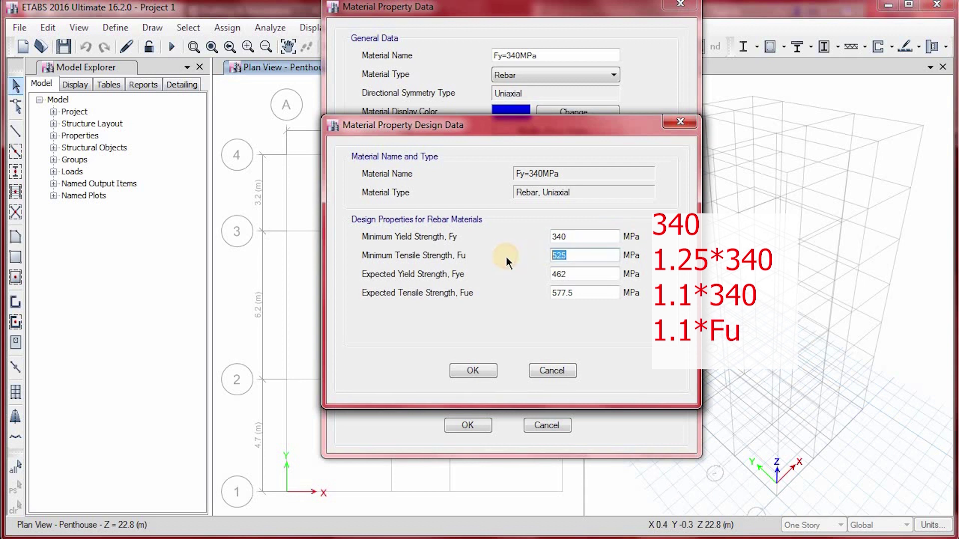
text(1.25*340)
Set the rebar's expected yield strength to 1.1*340 MPa and expected tensile strength to 1.1*425 MPa, and accept the material definitions.
drag(567, 274, 541, 276)
text(1.1*)
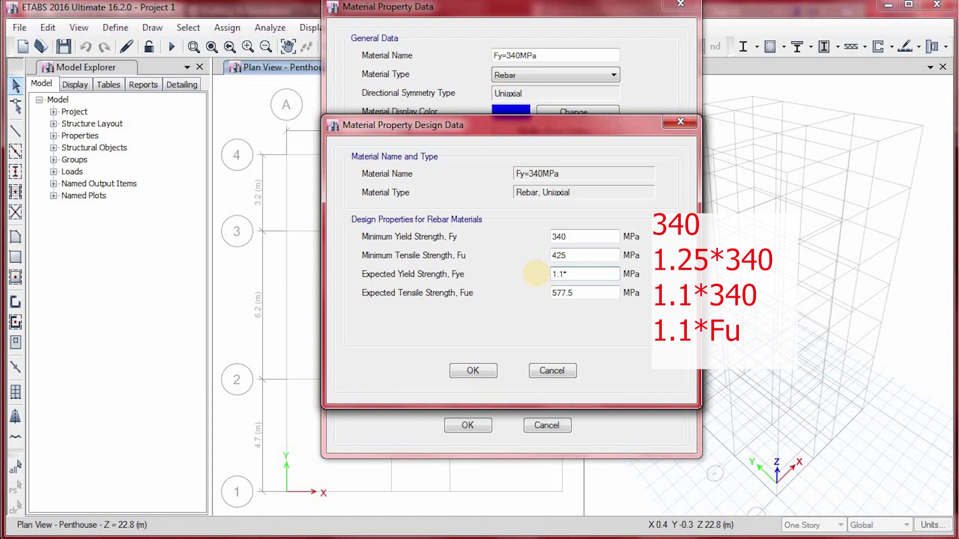
text(340)
drag(581, 288, 493, 288)
text(1.)
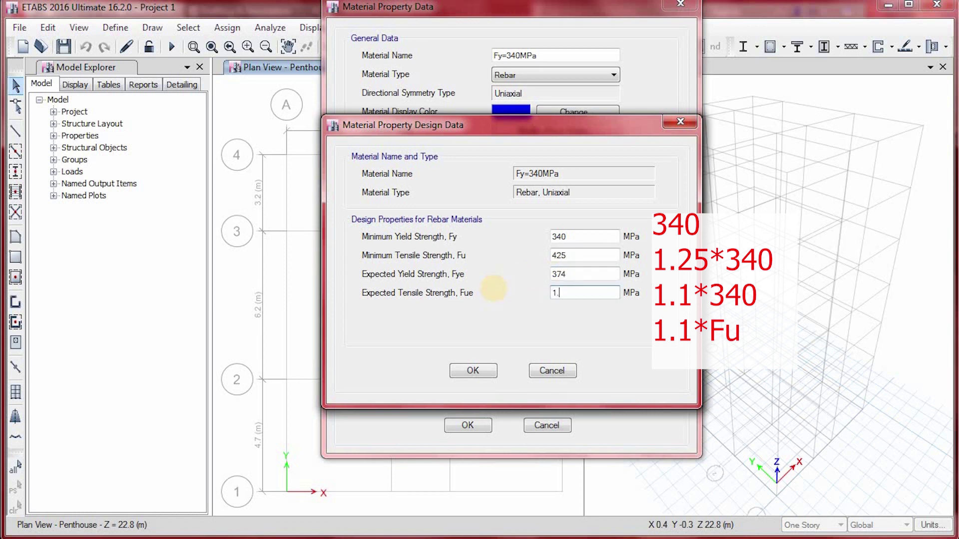
text(1*425)
click(472, 370)
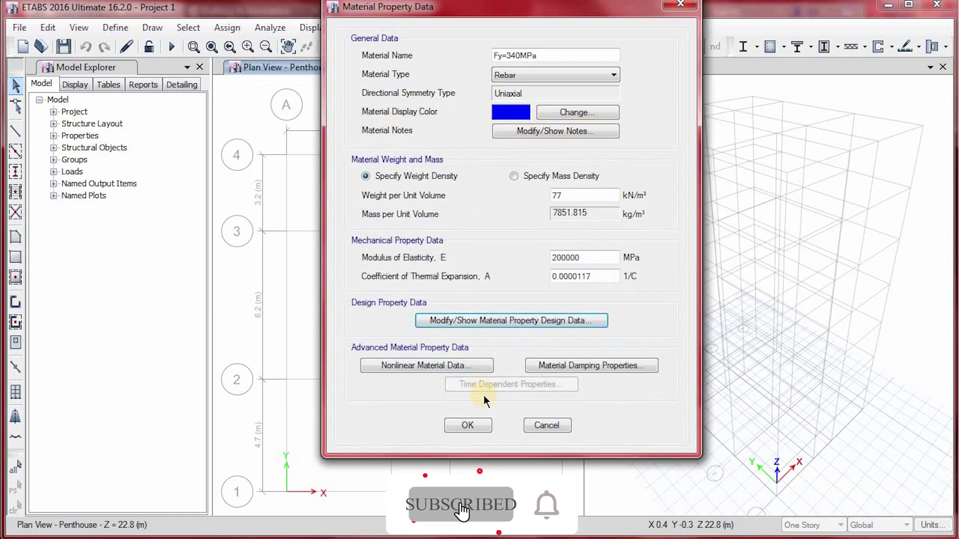
click(470, 424)
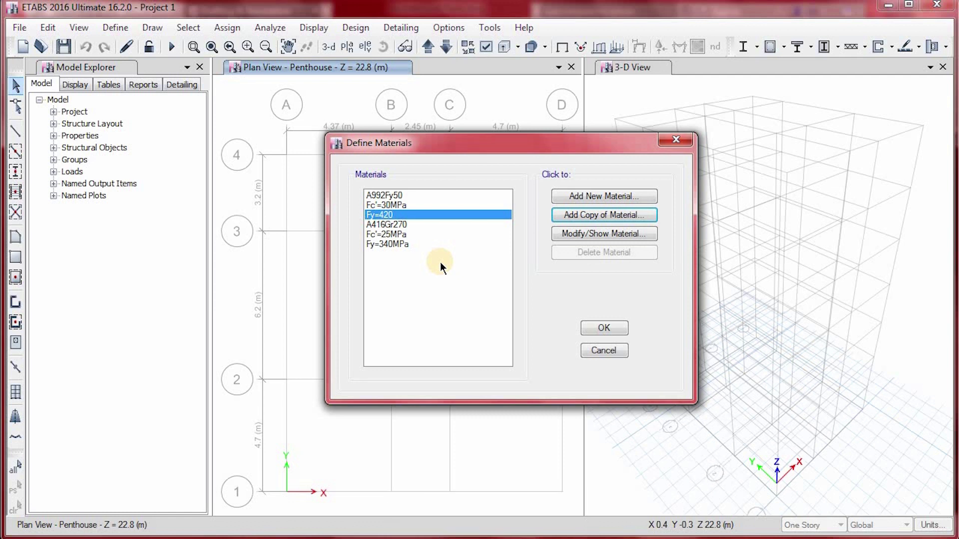
click(616, 330)
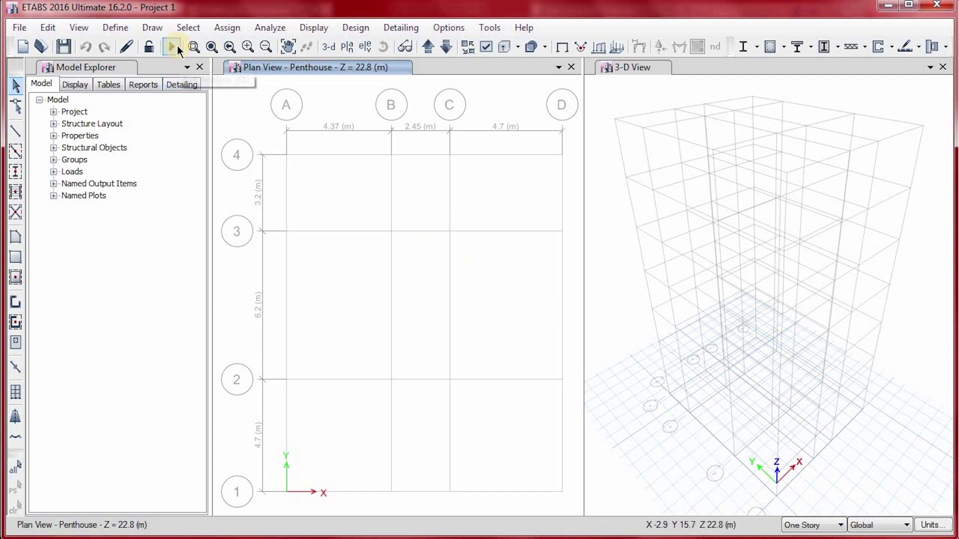
Open the ConcCol frame section for editing and rename it Col 400x400.
click(115, 28)
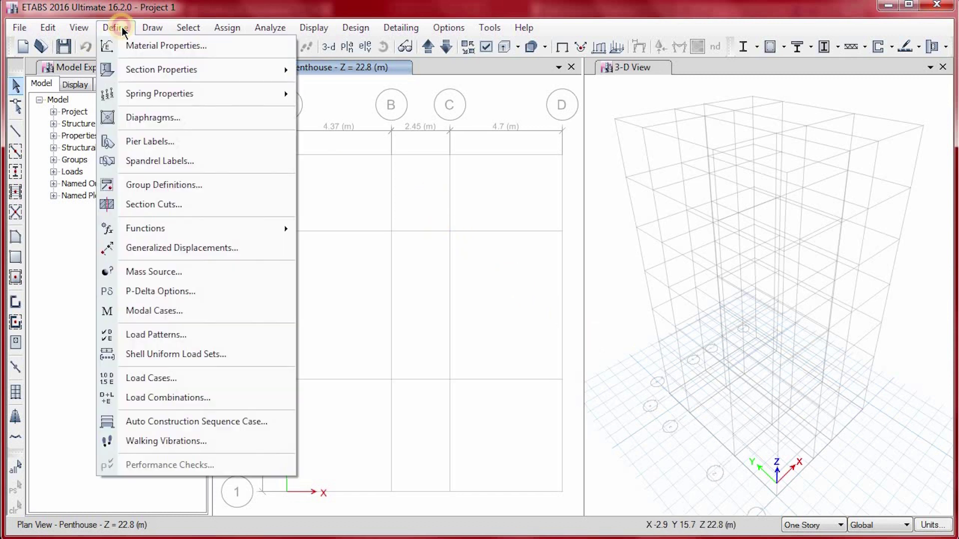
mouse_move(249, 74)
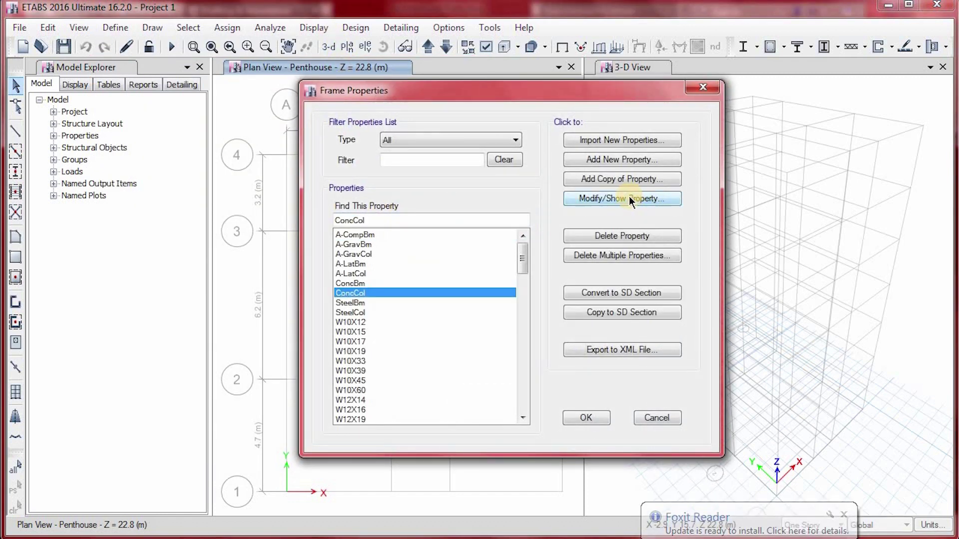
click(593, 202)
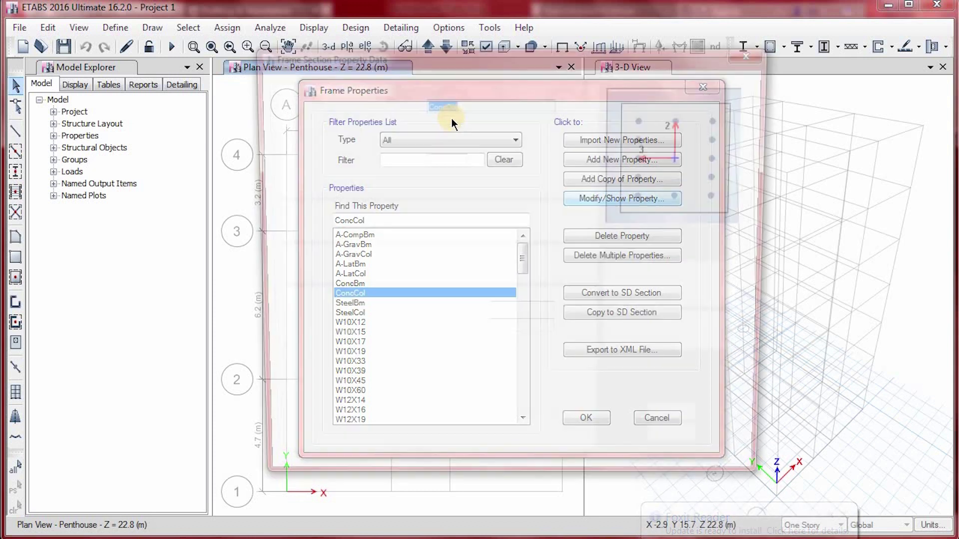
text(Col)
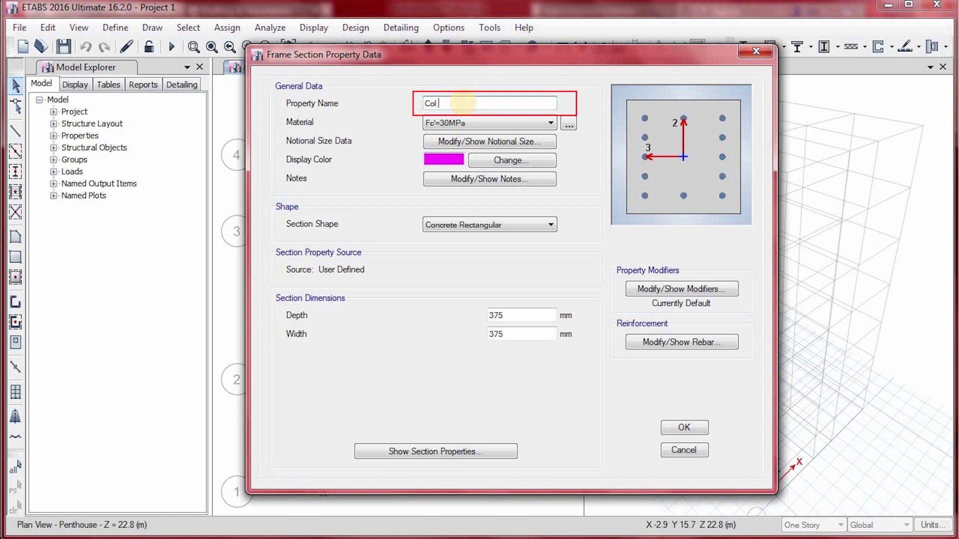
text(400x400)
Consult the note on concrete strengths per member type and use Fc'=30MPa as the column section's material.
click(485, 119)
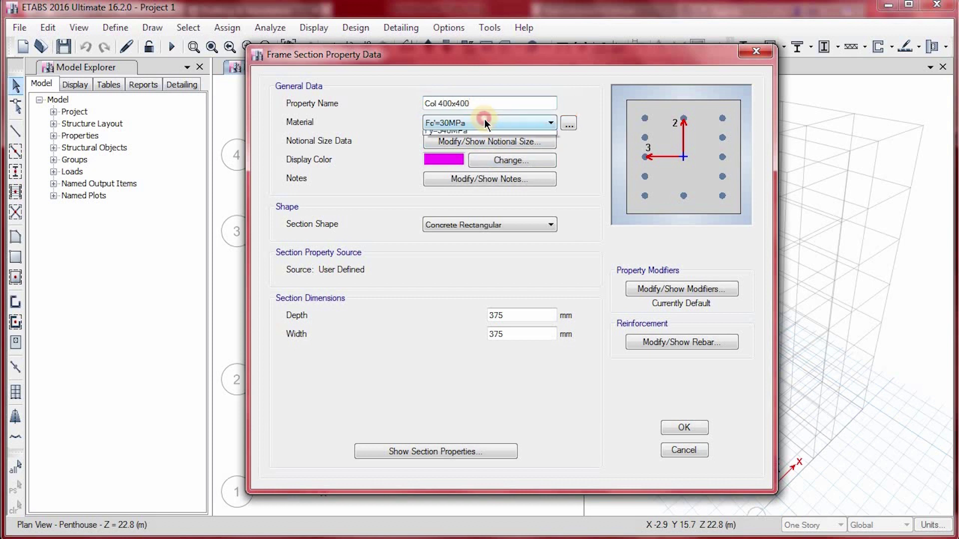
click(472, 121)
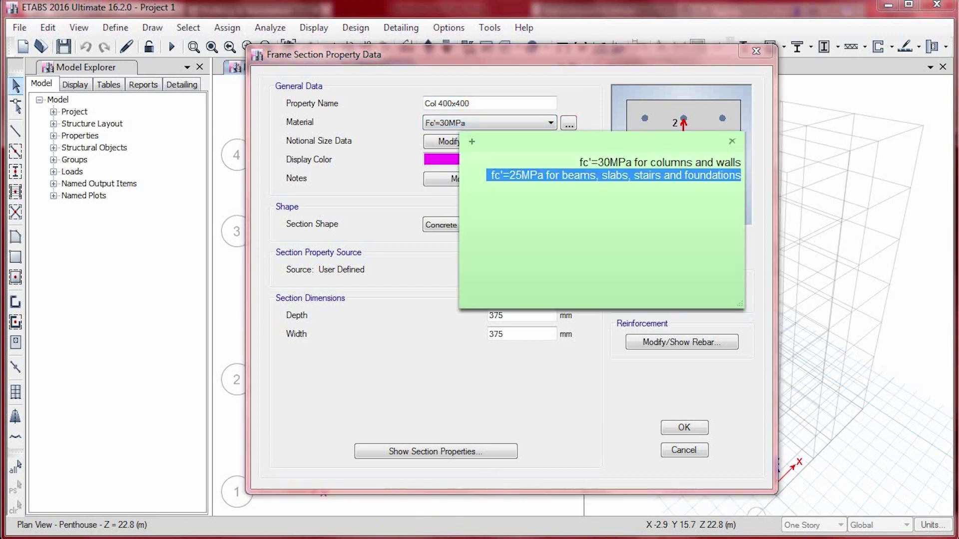
drag(573, 139, 506, 212)
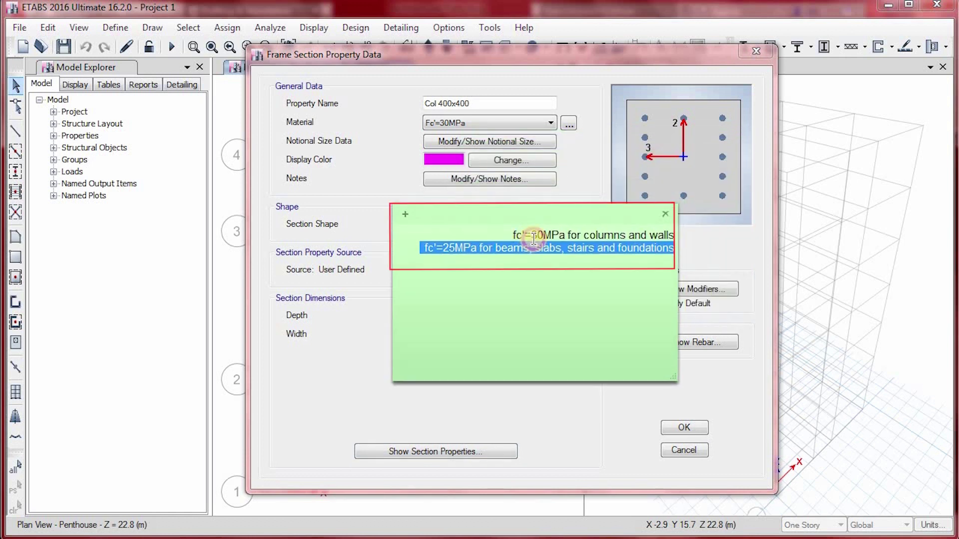
double_click(538, 235)
click(462, 119)
click(463, 120)
Set the column section's depth and width to 400 mm each.
drag(521, 315, 430, 310)
text(400)
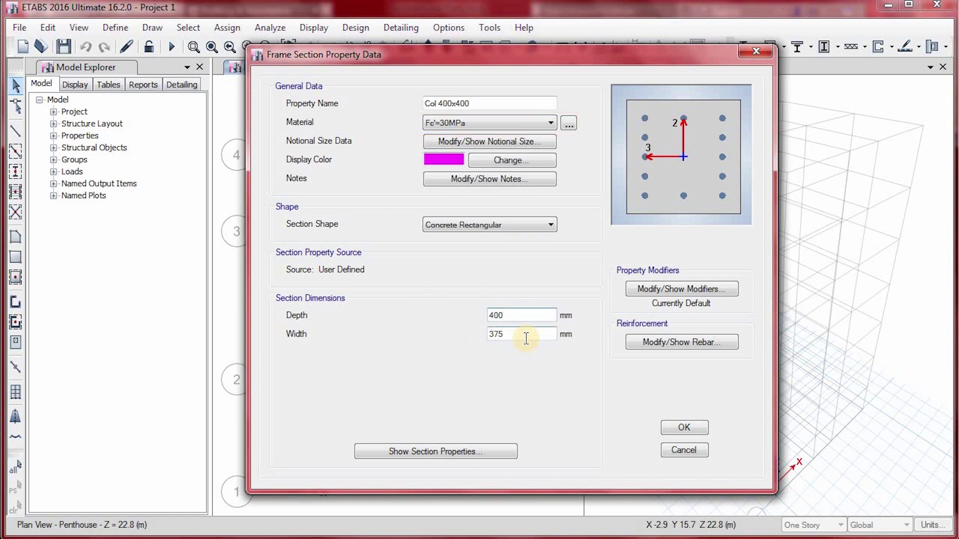
double_click(521, 335)
text(400)
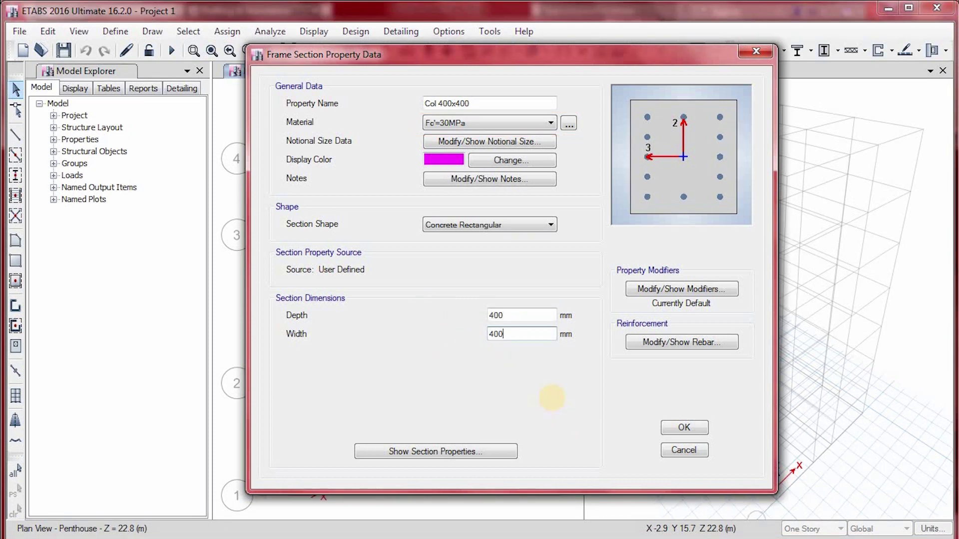
Set the column section's stiffness modifiers for moment of inertia about the 2 and 3 axes to 0.7.
click(643, 289)
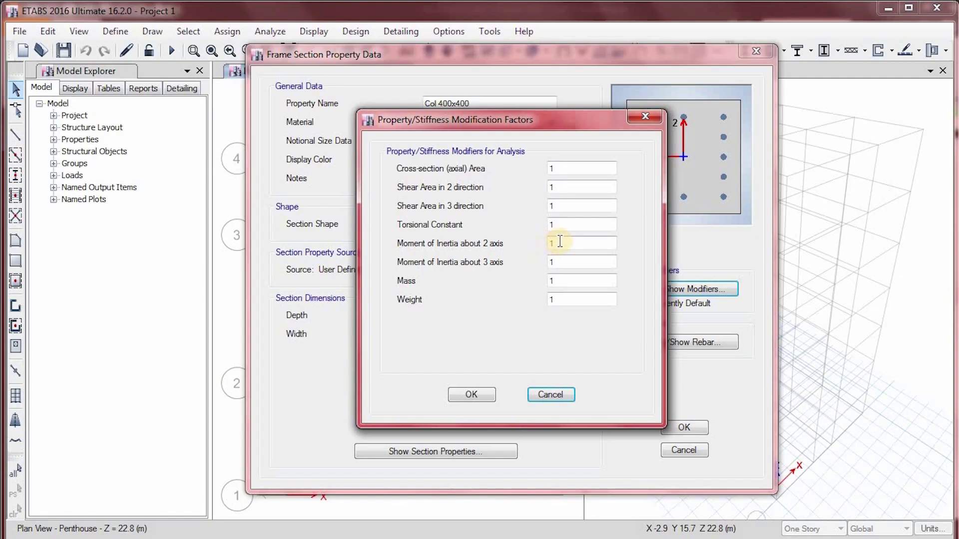
double_click(559, 242)
text(0.7)
double_click(551, 263)
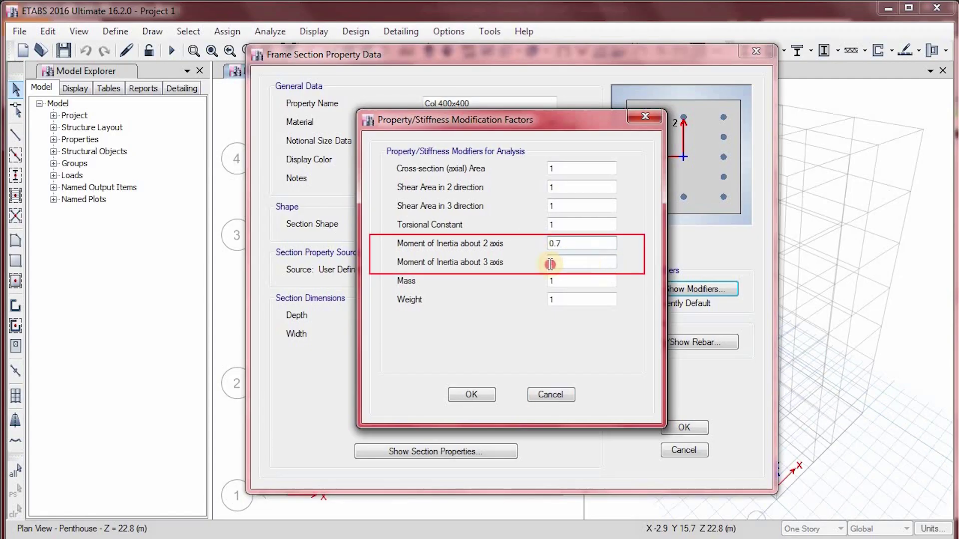
text(0.7)
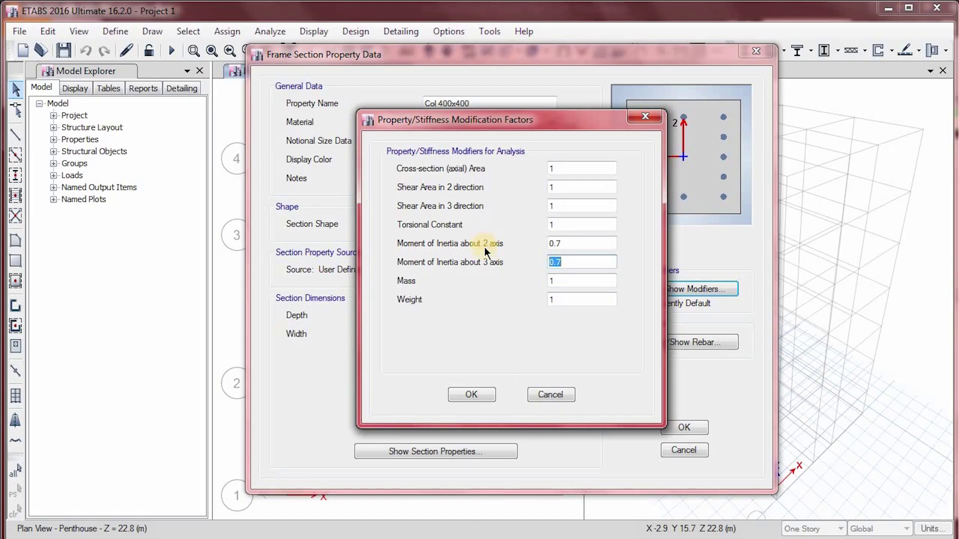
click(480, 396)
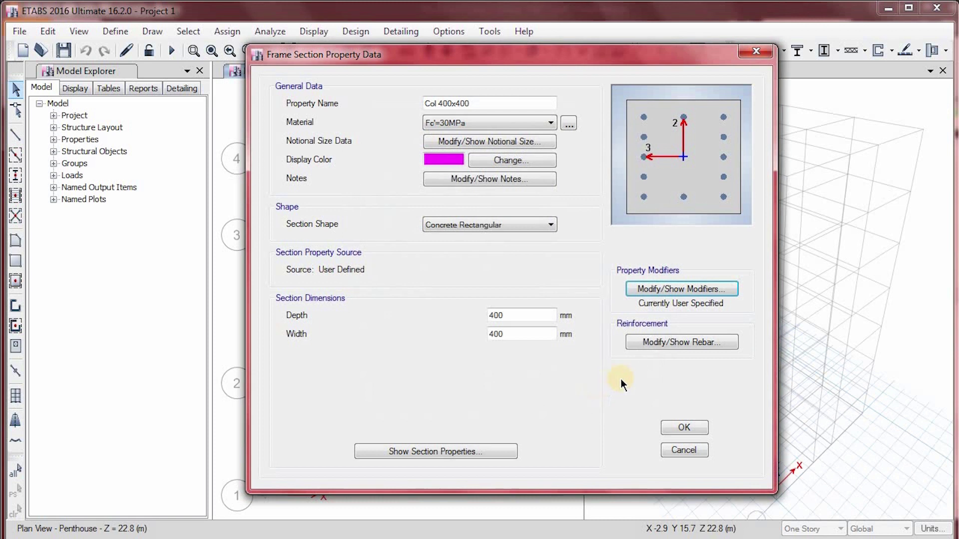
In the column's reinforcement data, assign Fy=340MPa as the rebar material for the confinement bars.
click(652, 342)
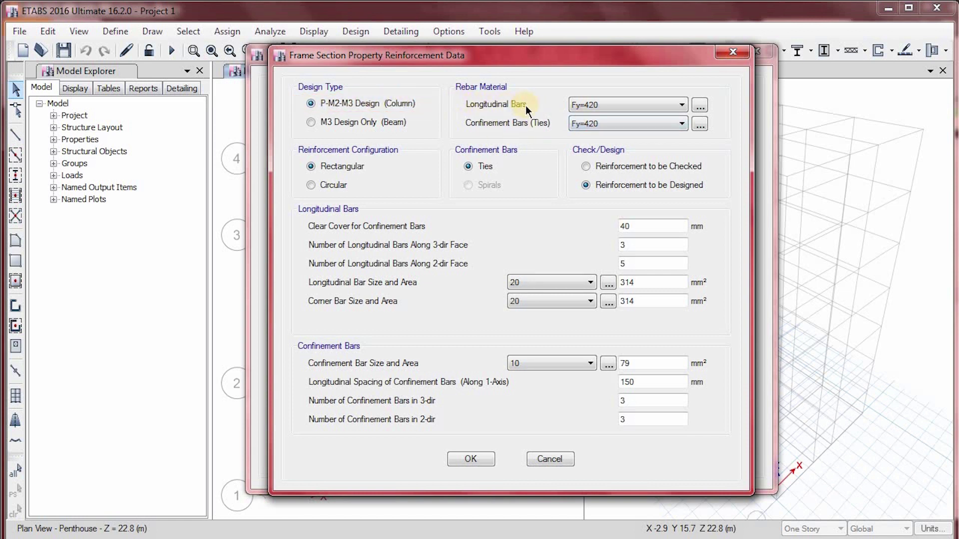
click(610, 125)
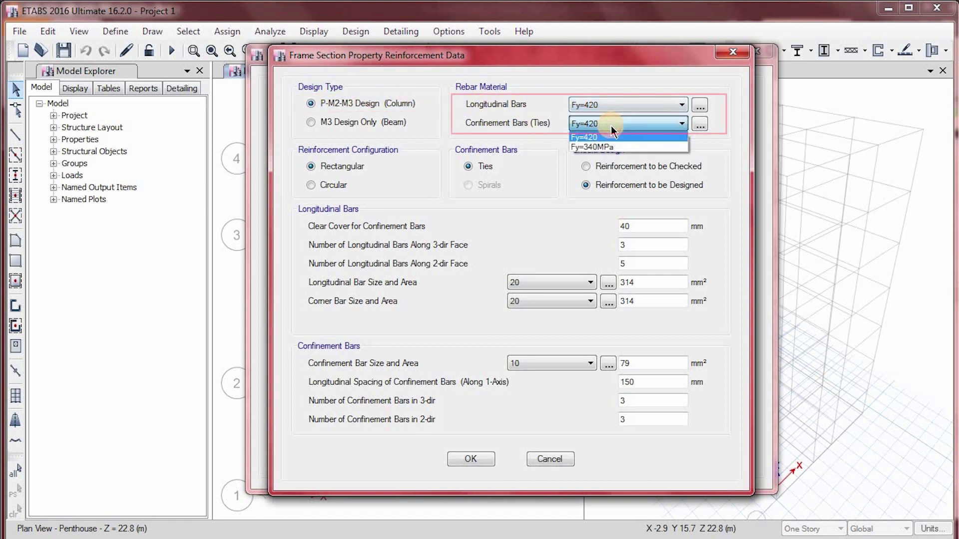
click(605, 149)
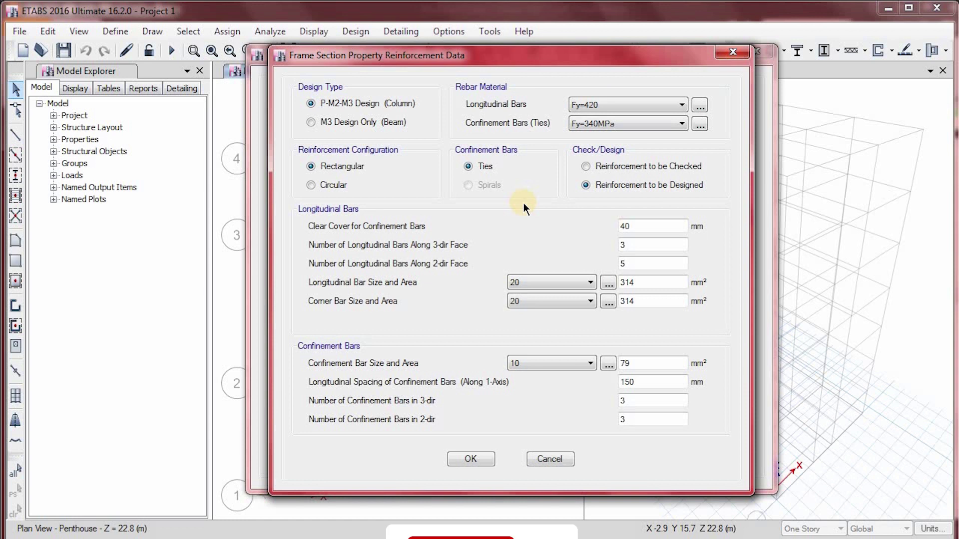
Set the number of longitudinal bars to 4 along both the 3-dir and 2-dir faces, and accept the reinforcement and column section.
double_click(622, 245)
text(4)
double_click(631, 261)
text(4)
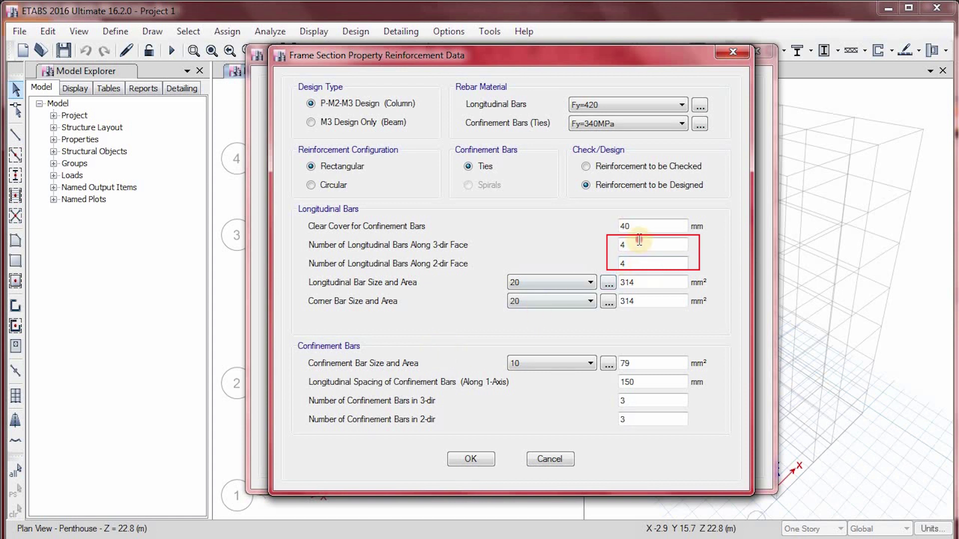
double_click(623, 263)
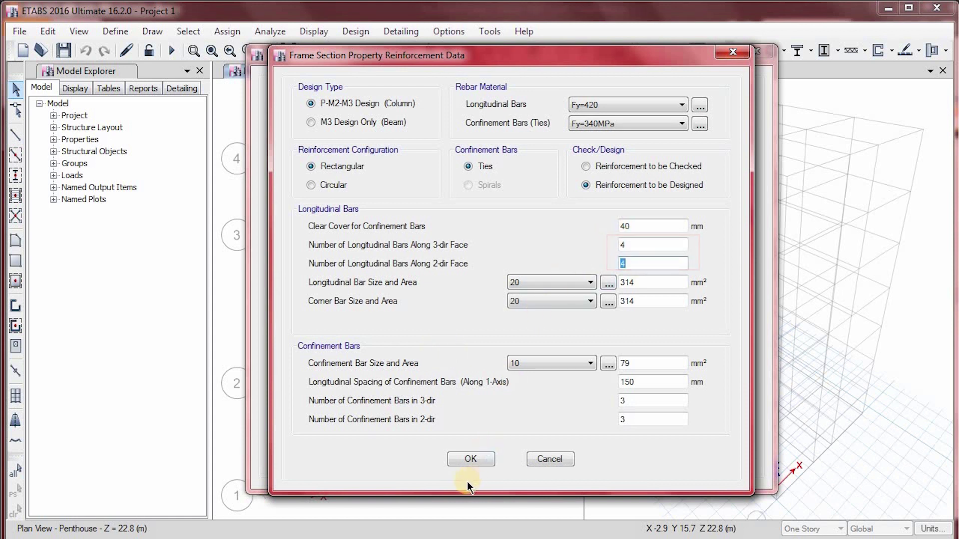
click(471, 458)
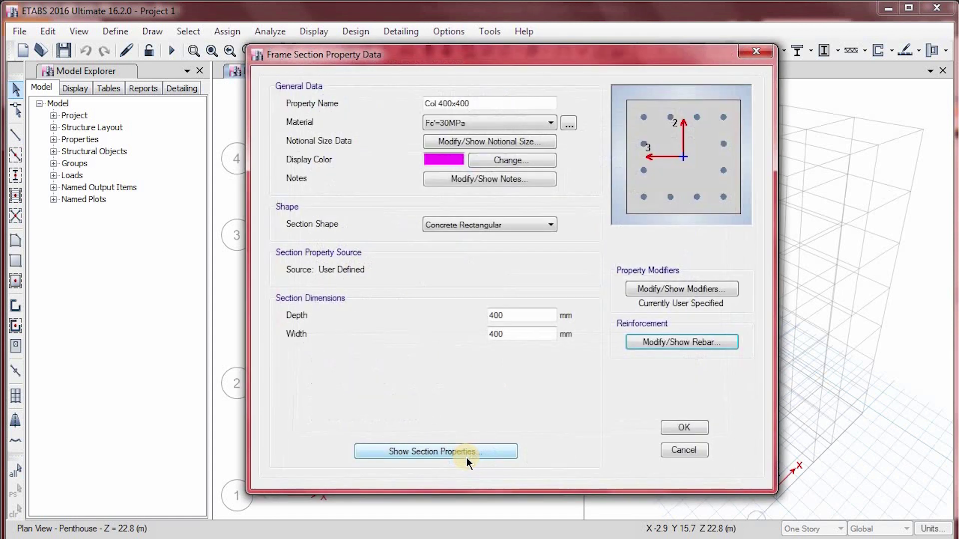
click(695, 427)
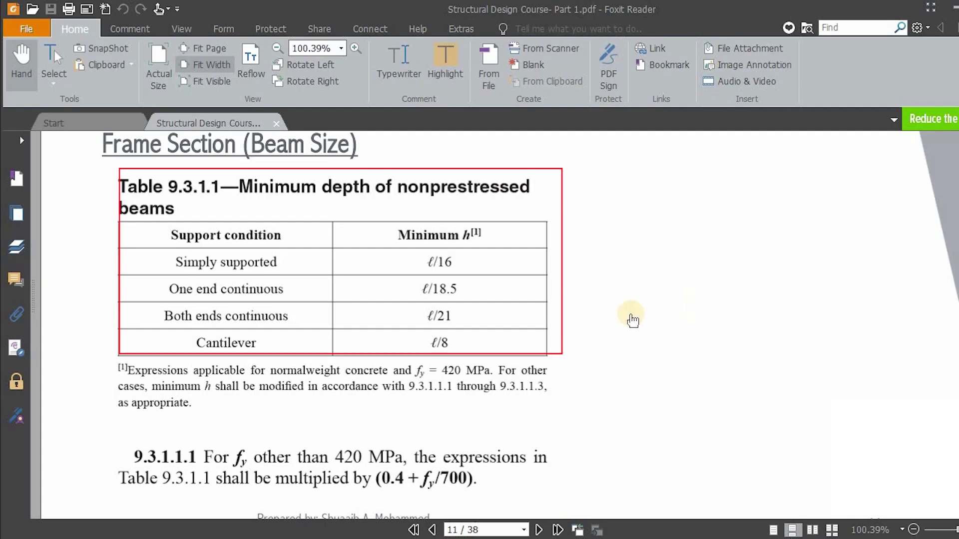